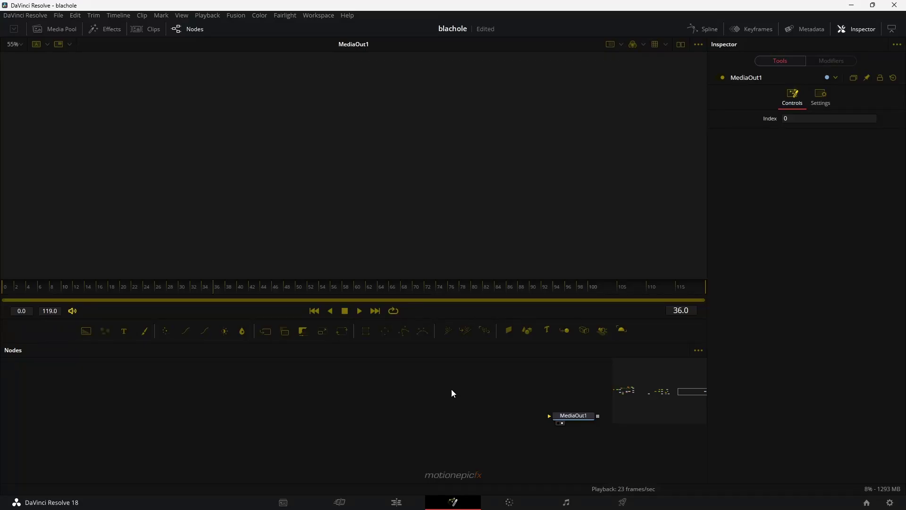
Save the blachole project with Ctrl+S.
key("ctrl+s")
Add the milky-way clip as a MediaIn5 node and fit its starfield in the viewer.
left_click(46, 26)
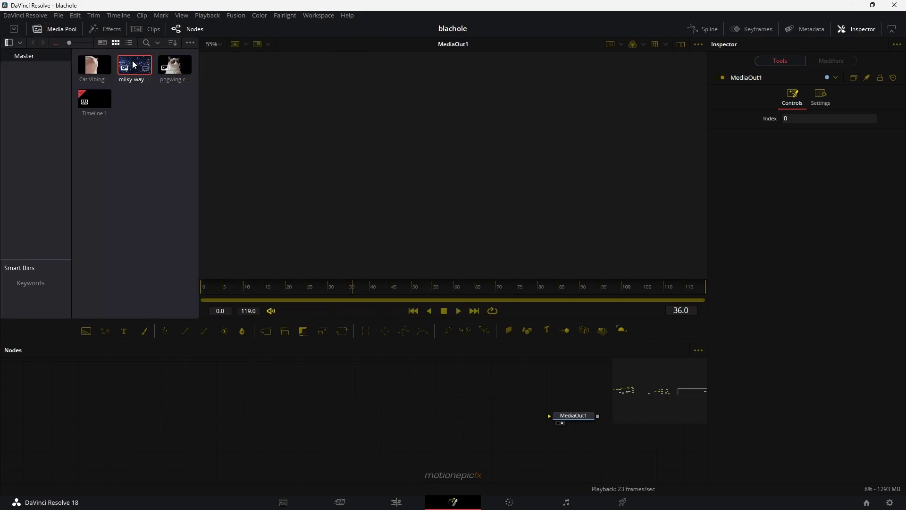
left_click_drag(132, 61, 438, 149)
left_click(48, 28)
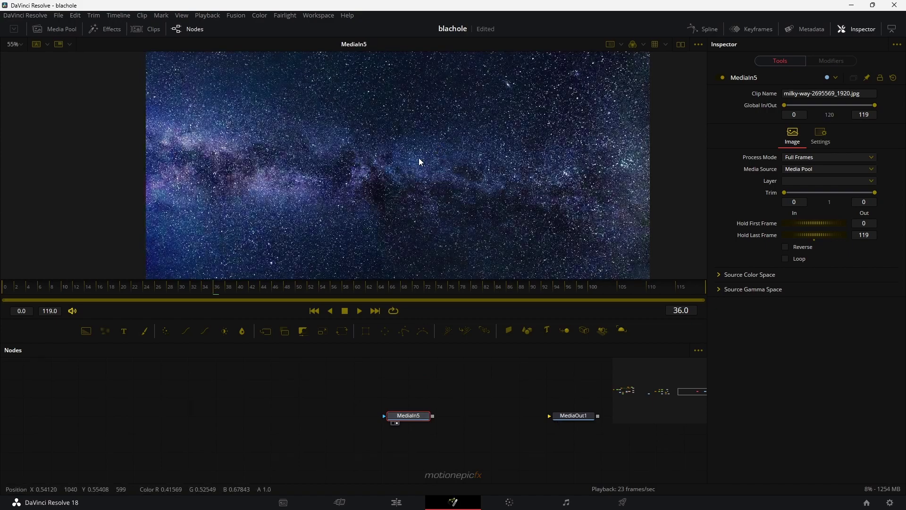
key("ctrl+f")
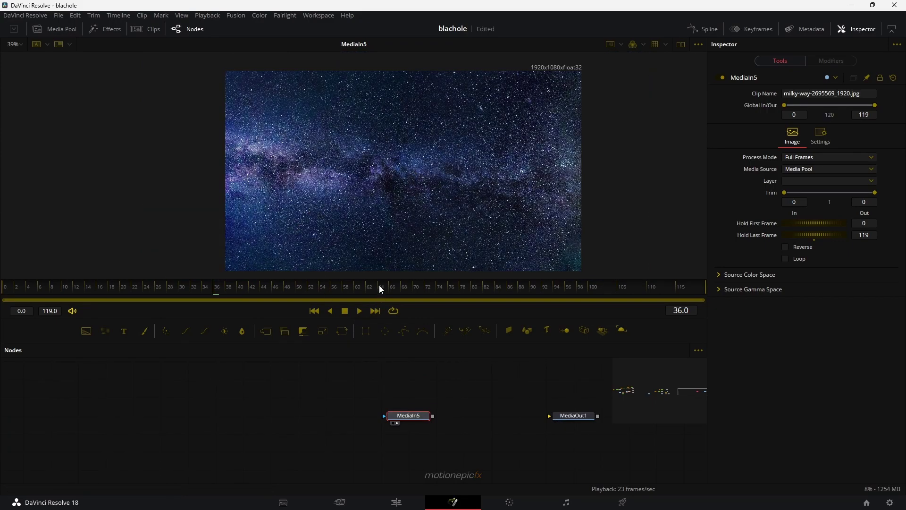
mouse_move(381, 288)
left_mouse_down()
mouse_move(368, 222)
mouse_move(373, 292)
left_mouse_up()
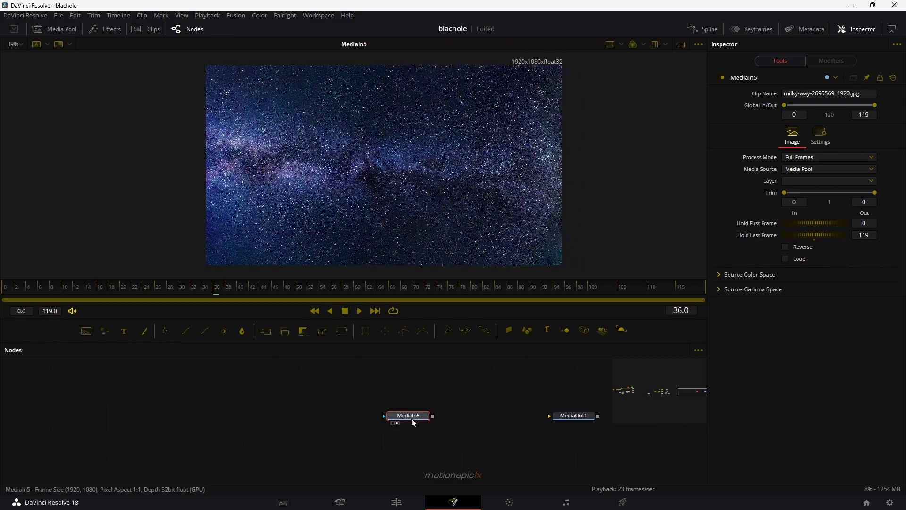
Add a Dent3 node after MediaIn5, view it, and shift its centre to X 0.477.
left_click_drag(412, 419, 331, 420)
key("shift+space")
type("dupl")
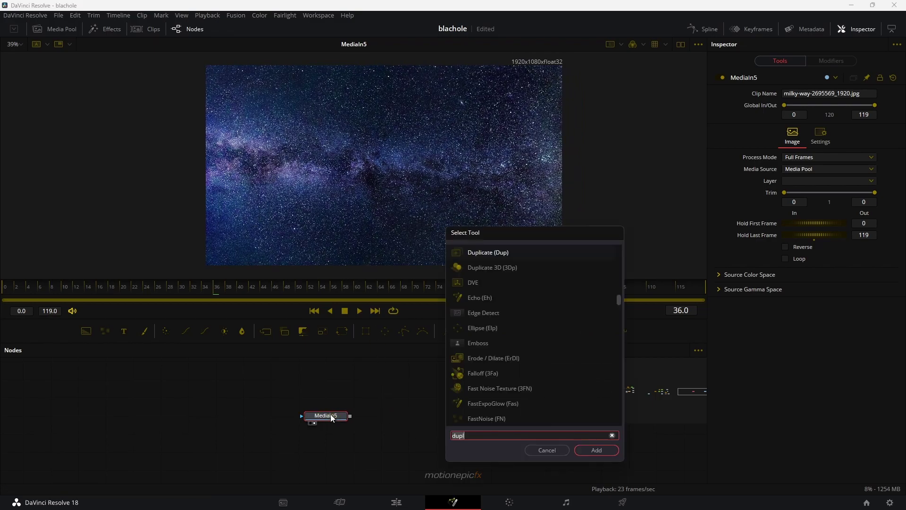
key("BackSpace")
key("BackSpace")
key("BackSpace")
key("BackSpace")
type("de")
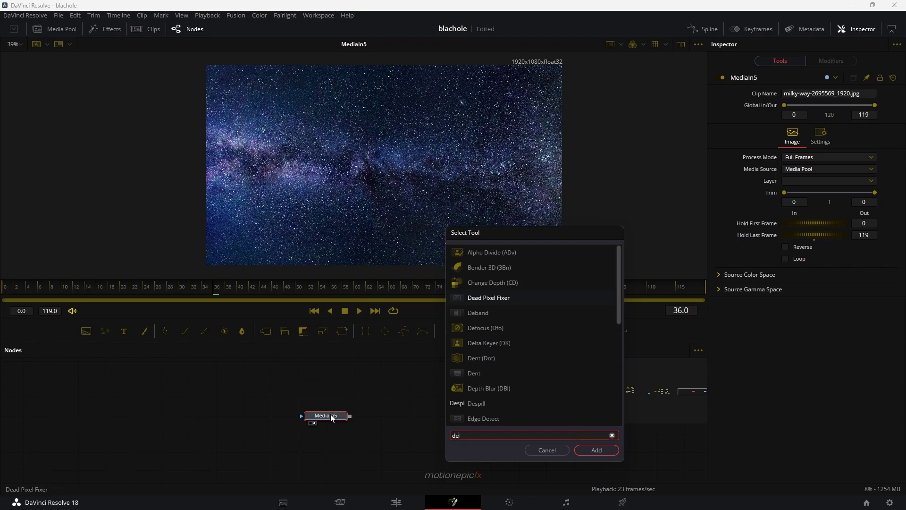
type("nt")
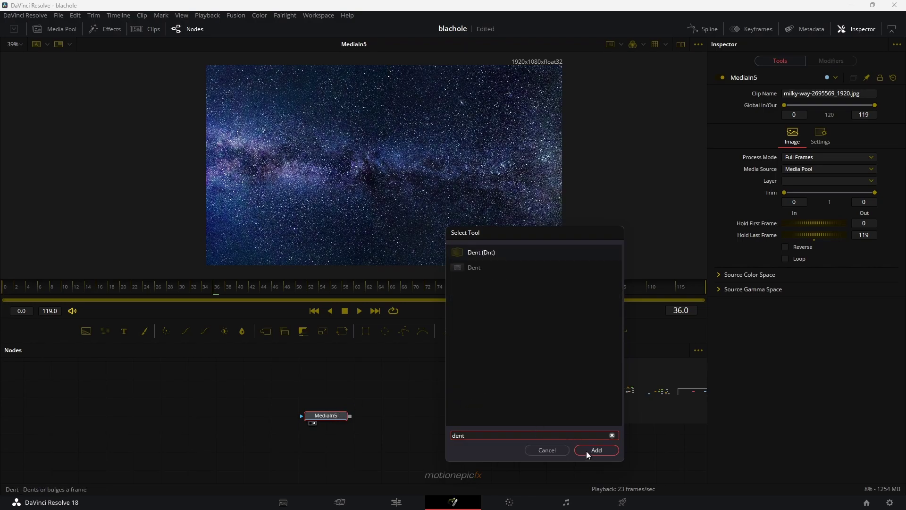
left_click(597, 450)
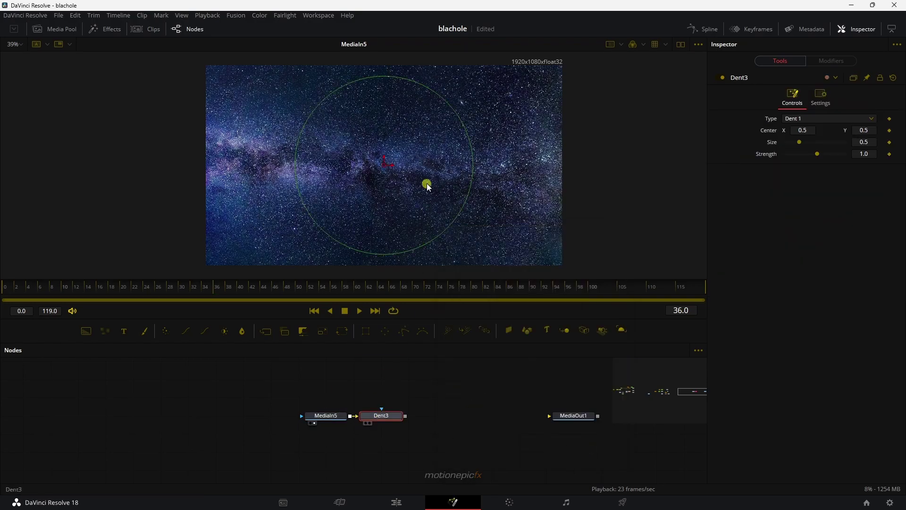
key("1")
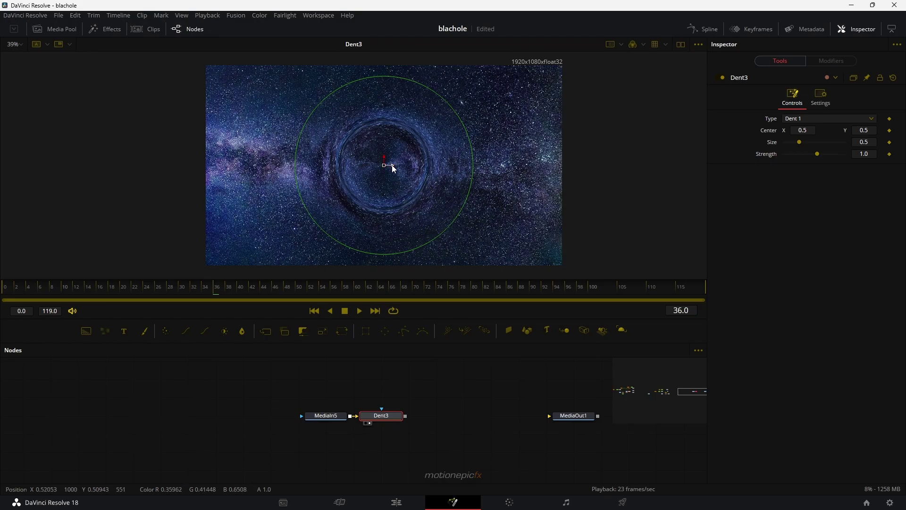
left_click_drag(393, 168, 383, 183)
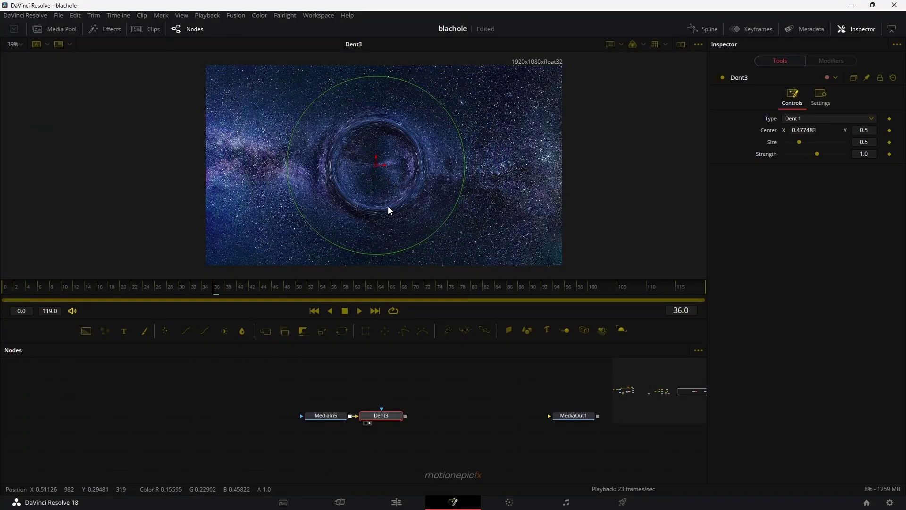
Set Dent3 to the Dent 1 type with Strength 1.0 and Size 0.325.
left_click_drag(429, 235, 400, 204)
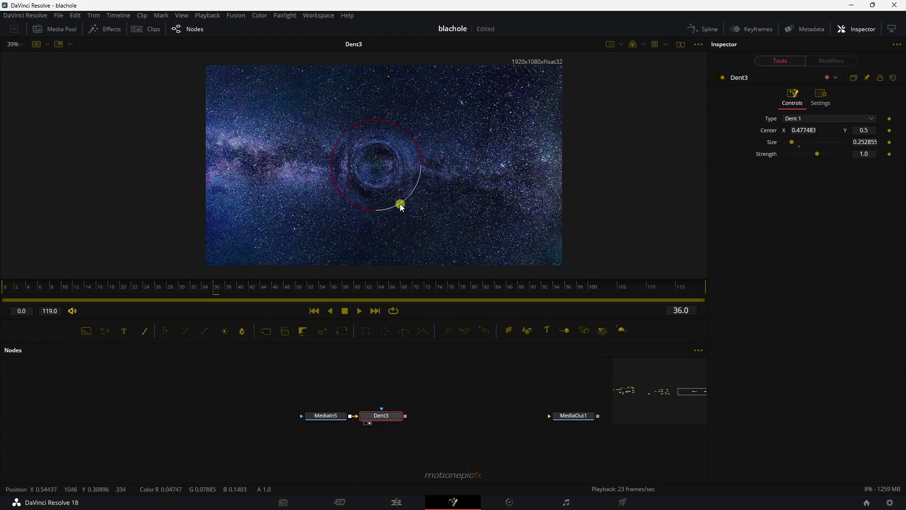
left_click(800, 119)
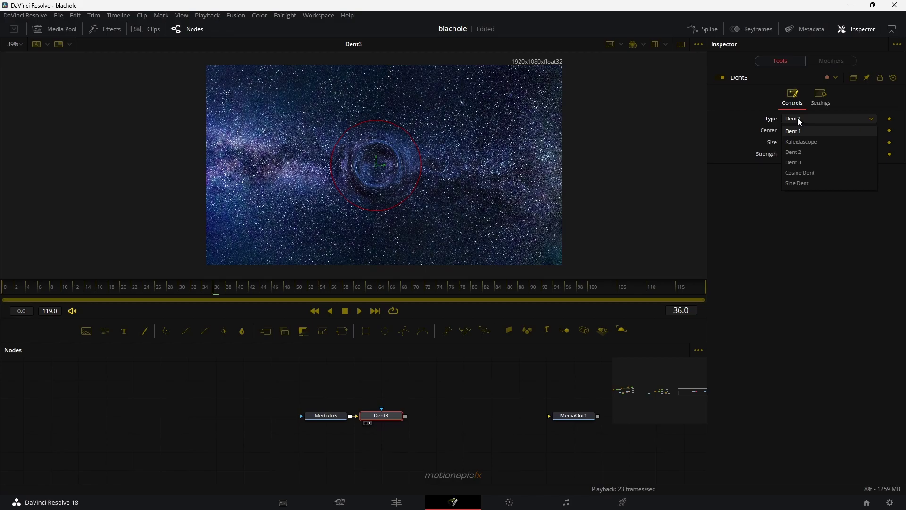
left_click(798, 173)
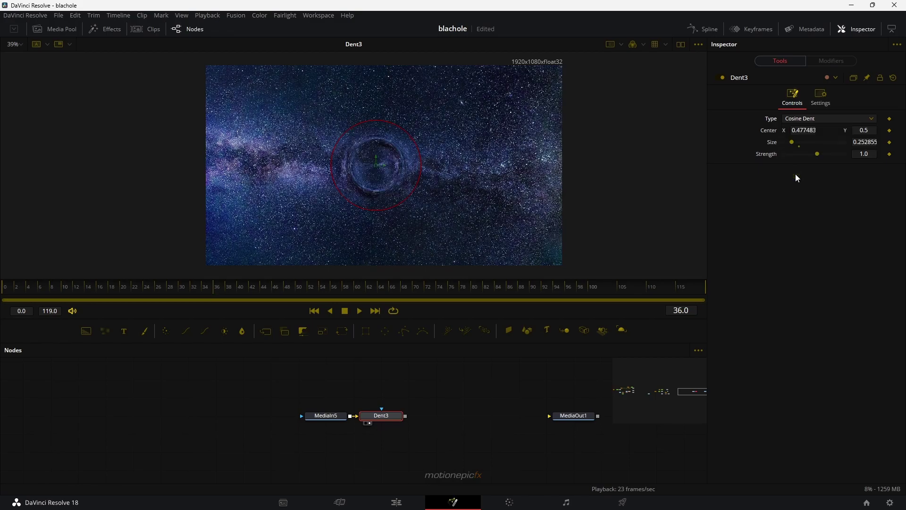
left_click(814, 118)
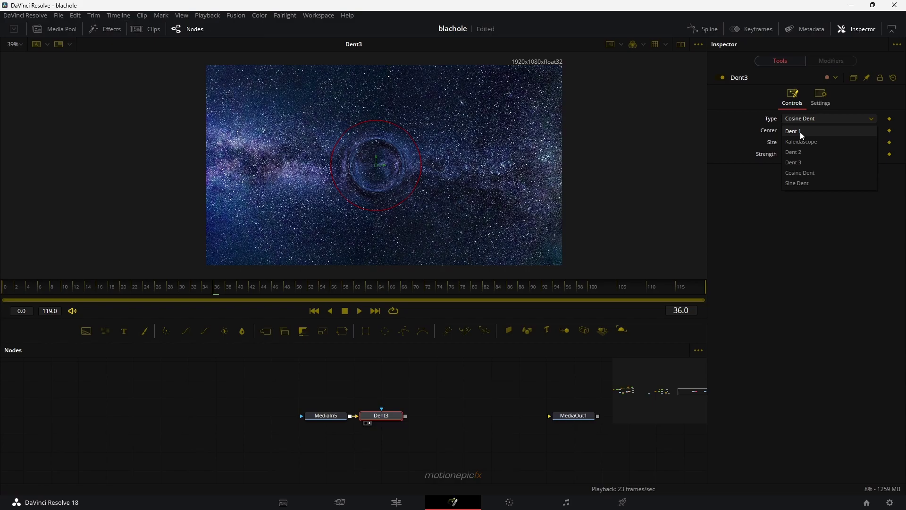
left_click(800, 132)
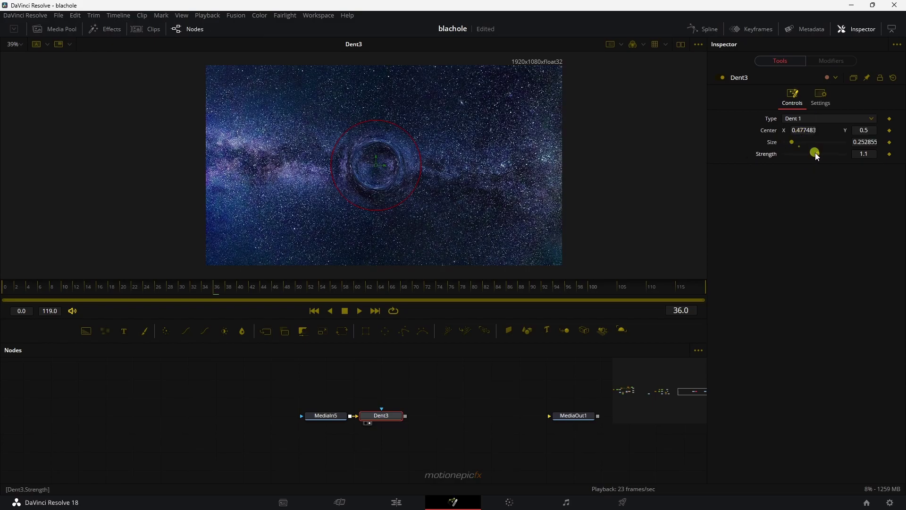
left_click_drag(816, 155, 810, 155)
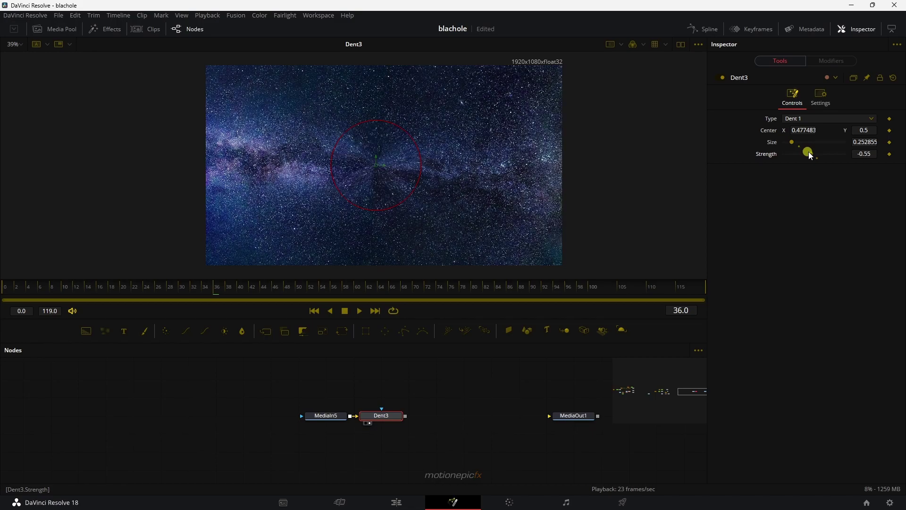
double_click(810, 154)
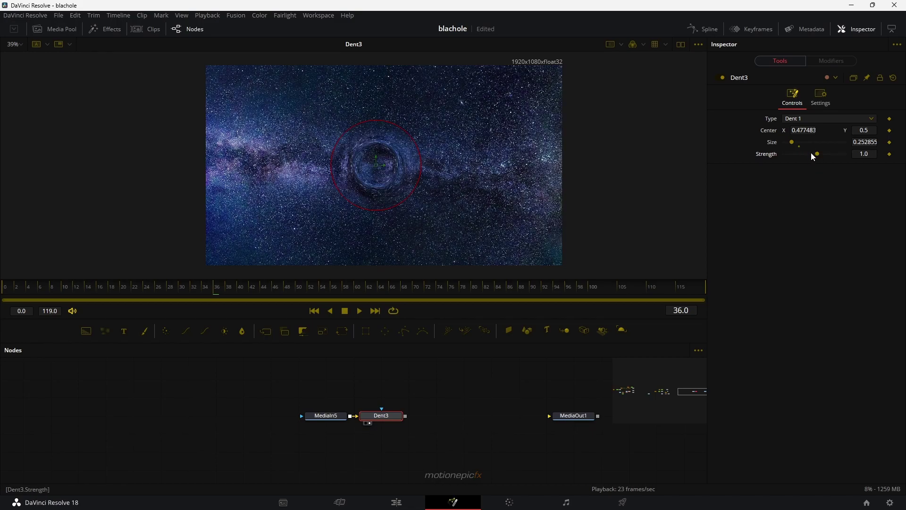
left_click_drag(404, 198, 417, 211)
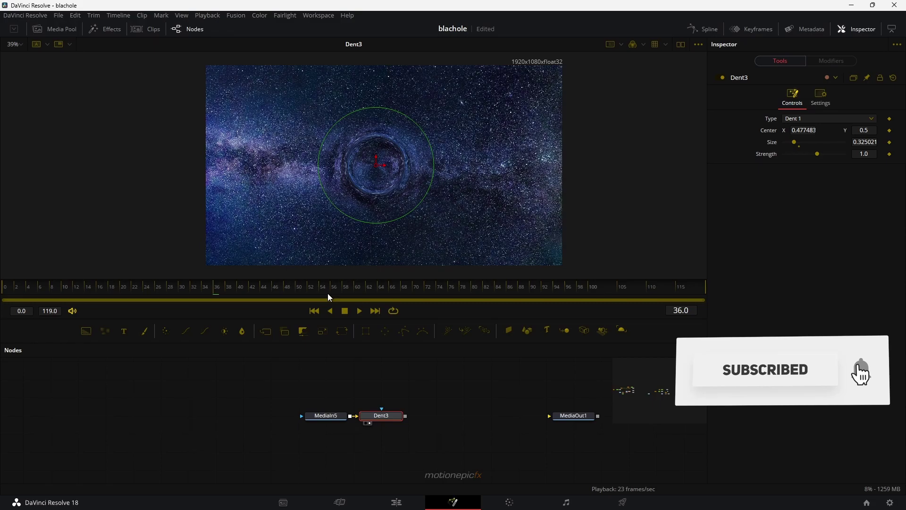
Keyframe Dent3's centre at frame 0 at X -0.056, just beyond the left edge.
left_click(314, 311)
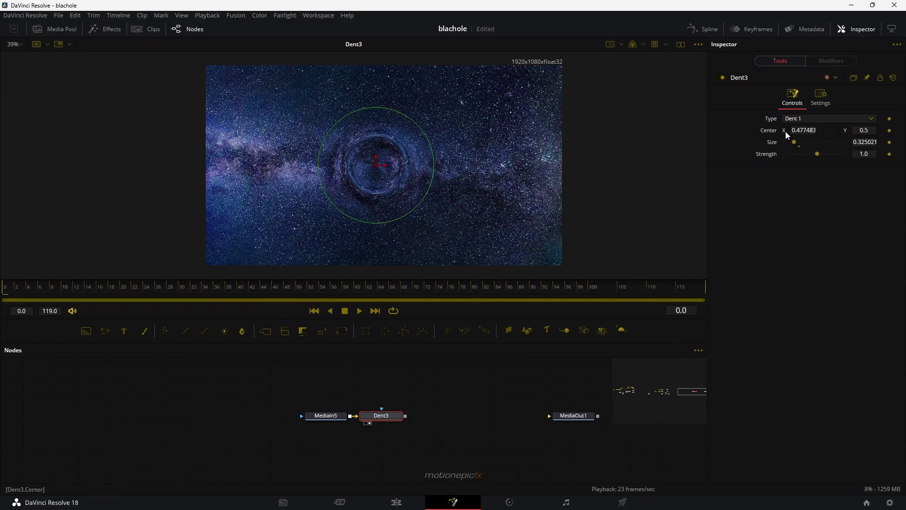
left_click(890, 131)
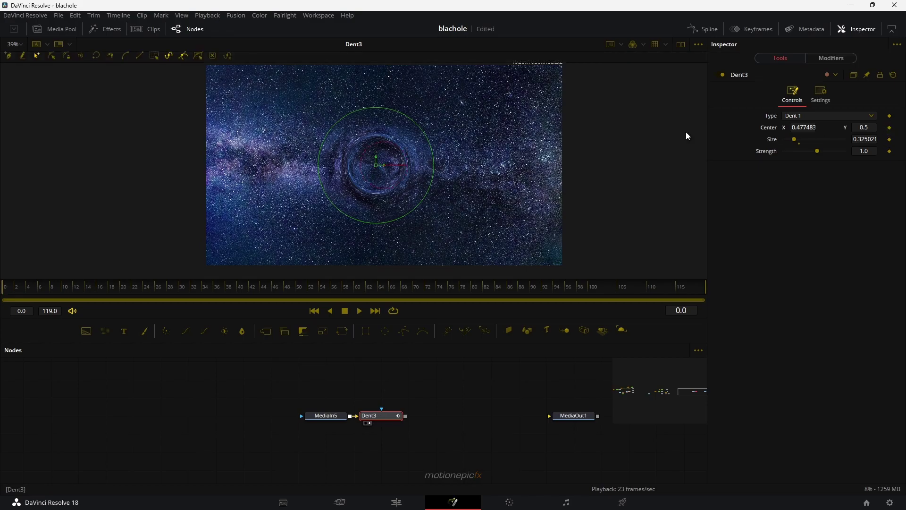
left_click_drag(382, 169, 195, 181)
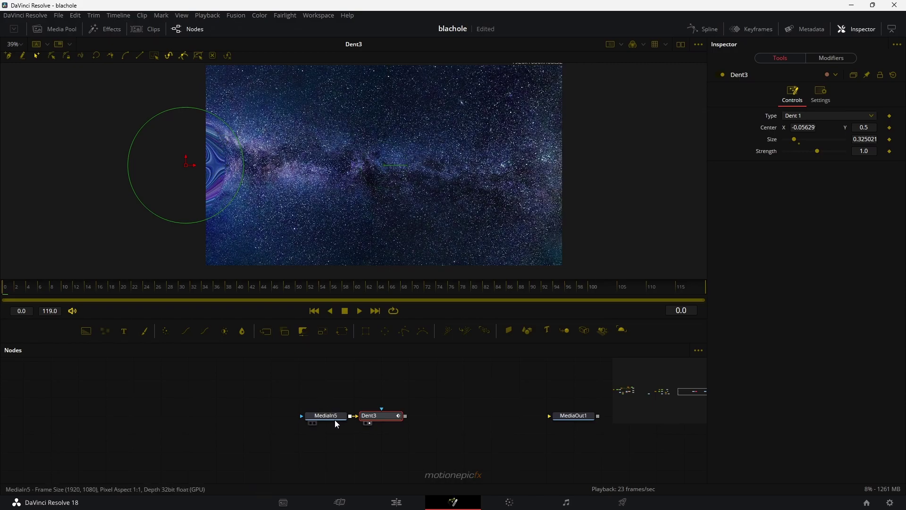
left_click_drag(328, 419, 274, 420)
left_click(273, 418)
key("shift+space")
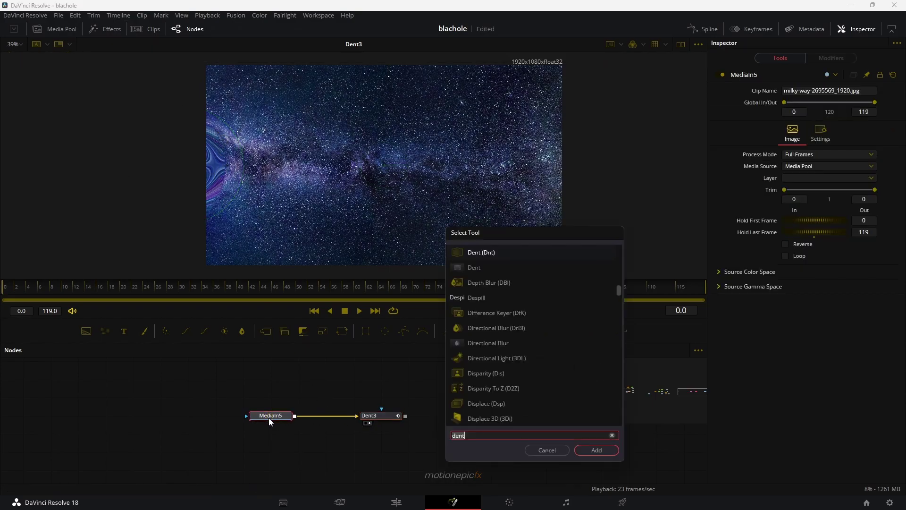
type("xf")
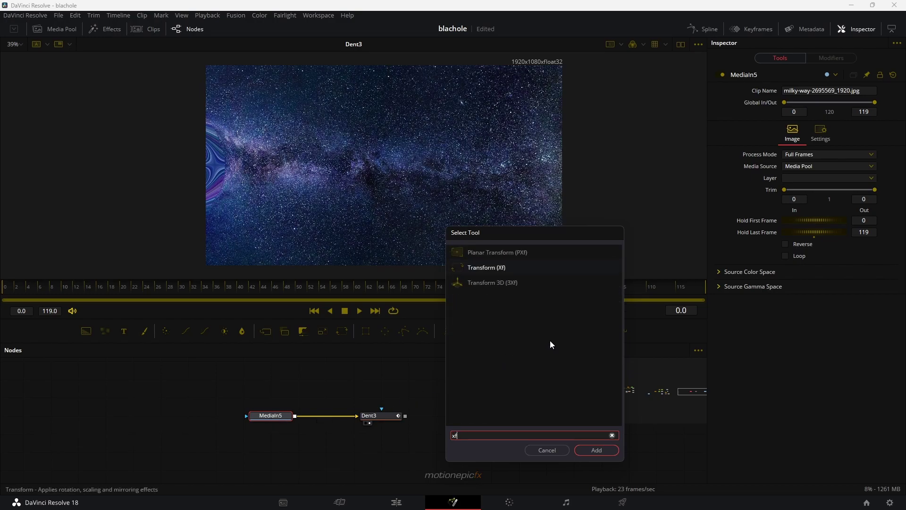
left_click(597, 450)
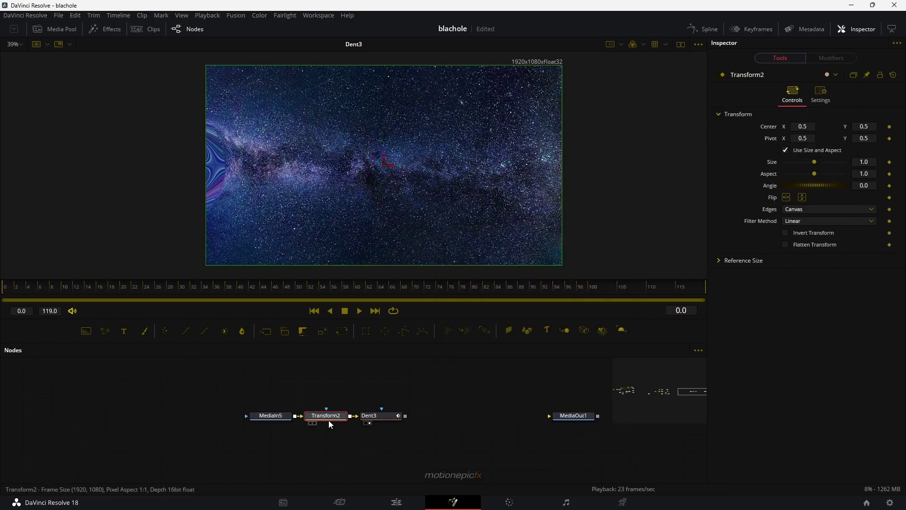
left_click_drag(328, 418, 348, 155)
left_click_drag(373, 415, 377, 189)
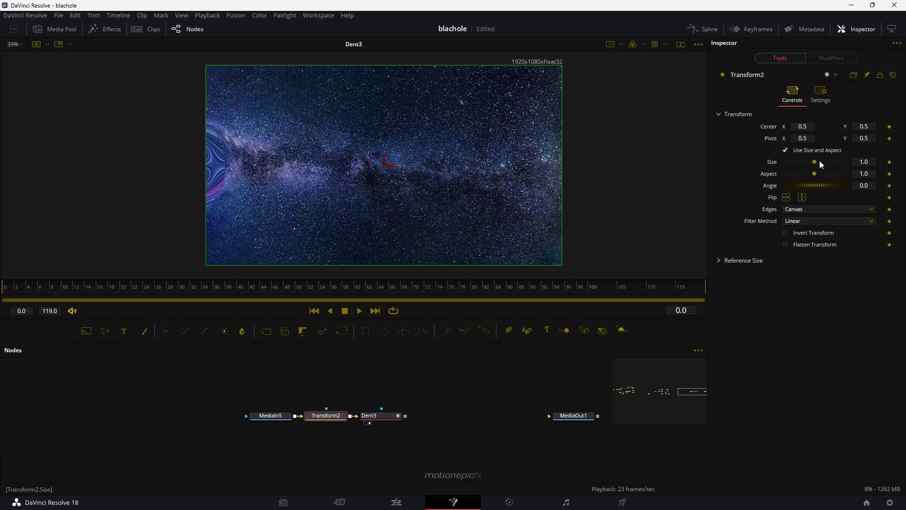
left_click_drag(863, 161, 878, 162)
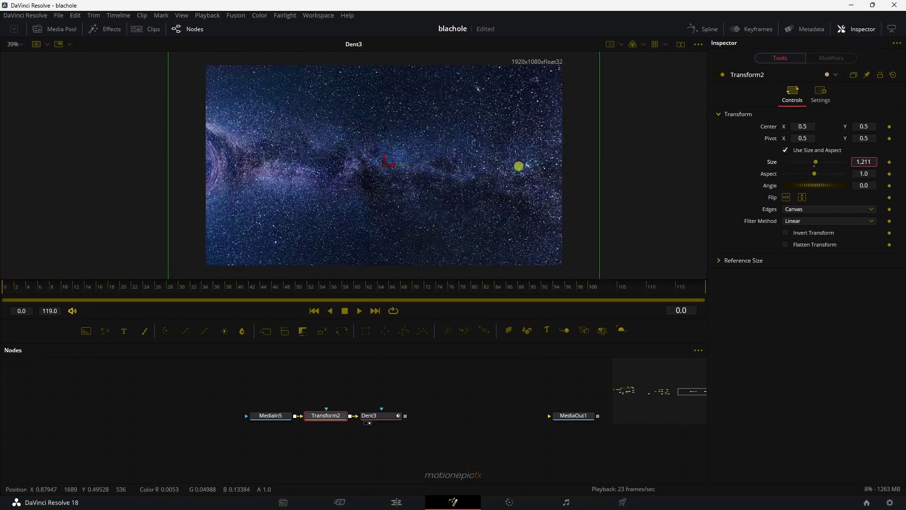
key("ctrl+z")
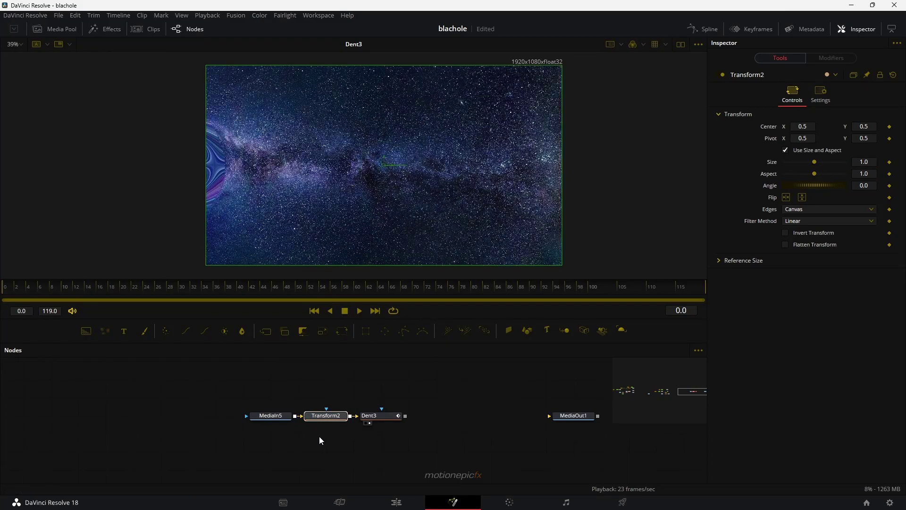
key("Delete")
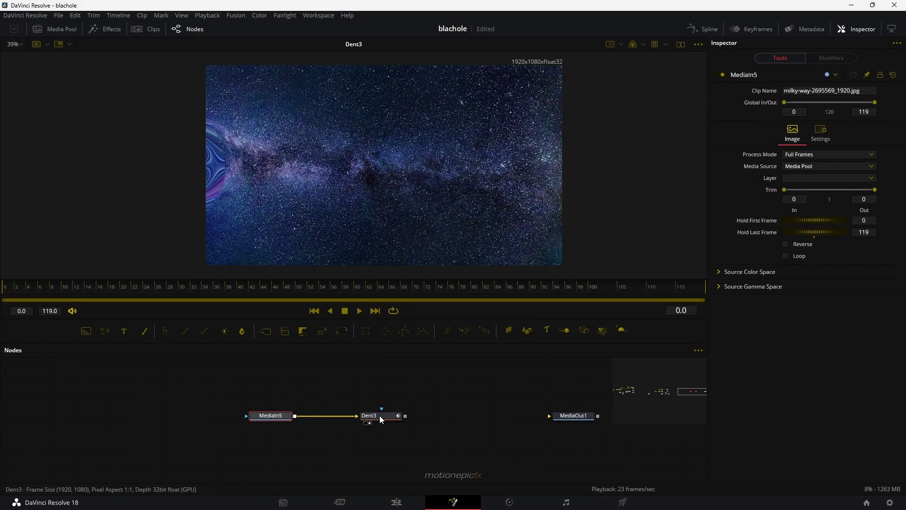
Animate Dent3's centre from the image's left edge to X 0.51 at frame 119.
left_click_drag(380, 416, 352, 415)
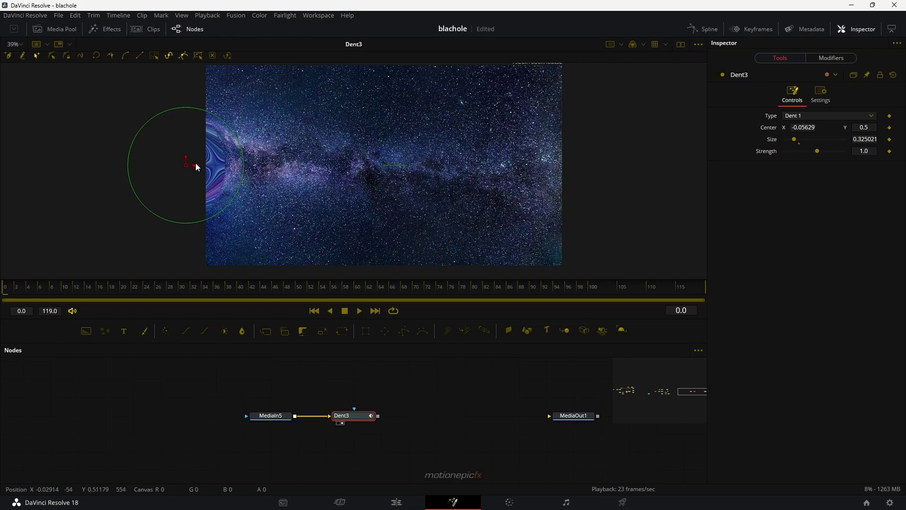
left_click_drag(196, 165, 263, 165)
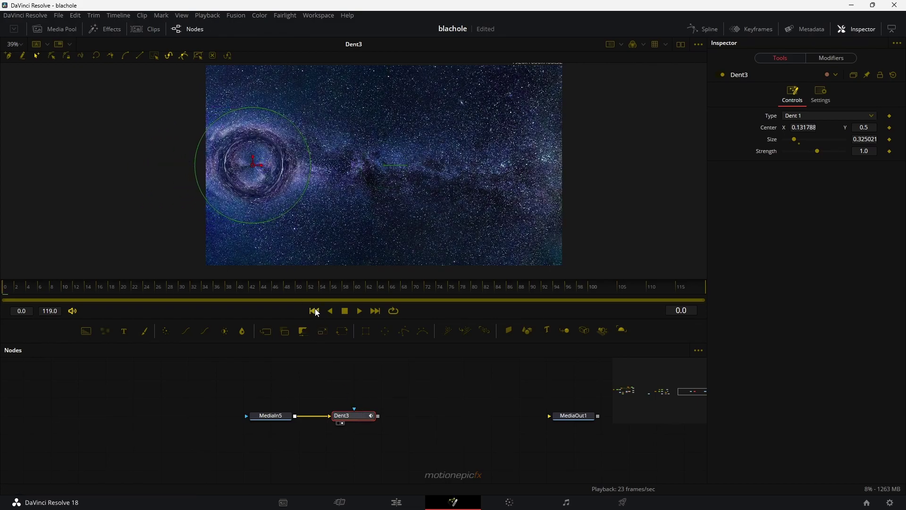
left_click(331, 311)
left_click_drag(796, 128, 516, 140)
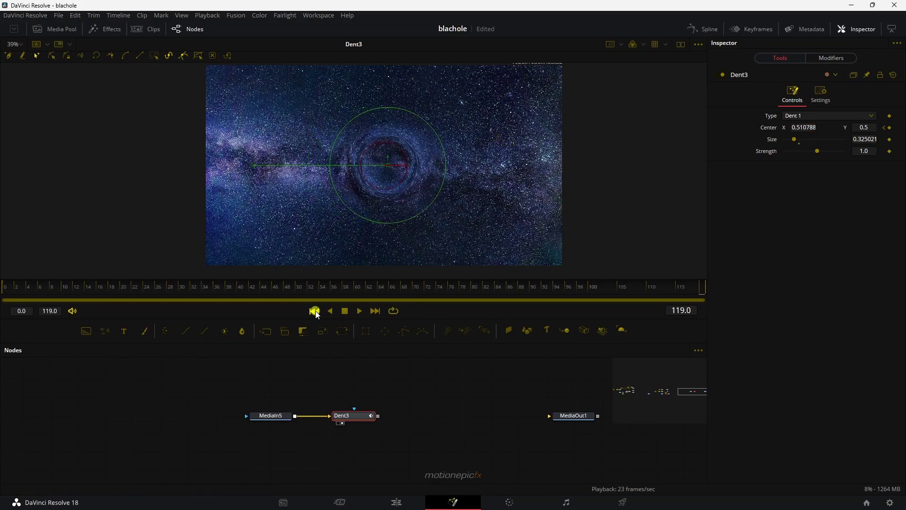
Play the dent animation from frame 0, then connect Dent3's output to MediaOut1.
left_click(314, 311)
left_click(412, 405)
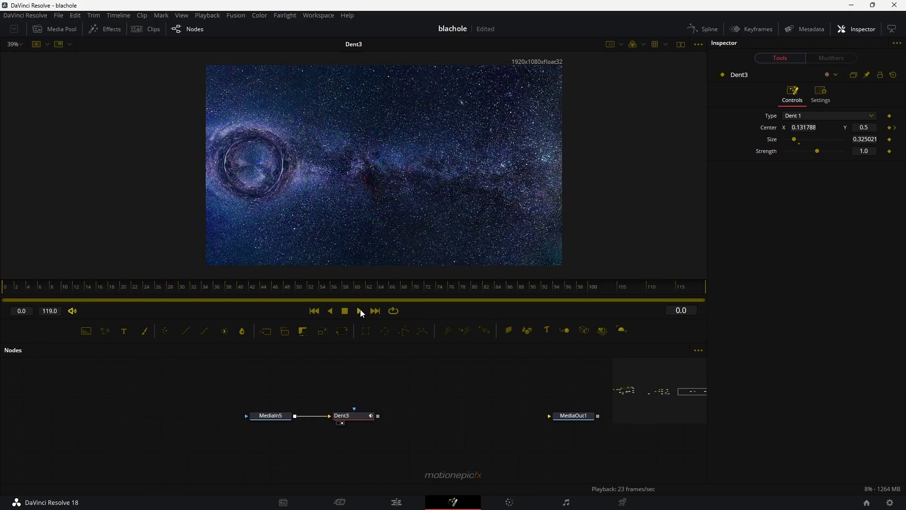
left_click(361, 310)
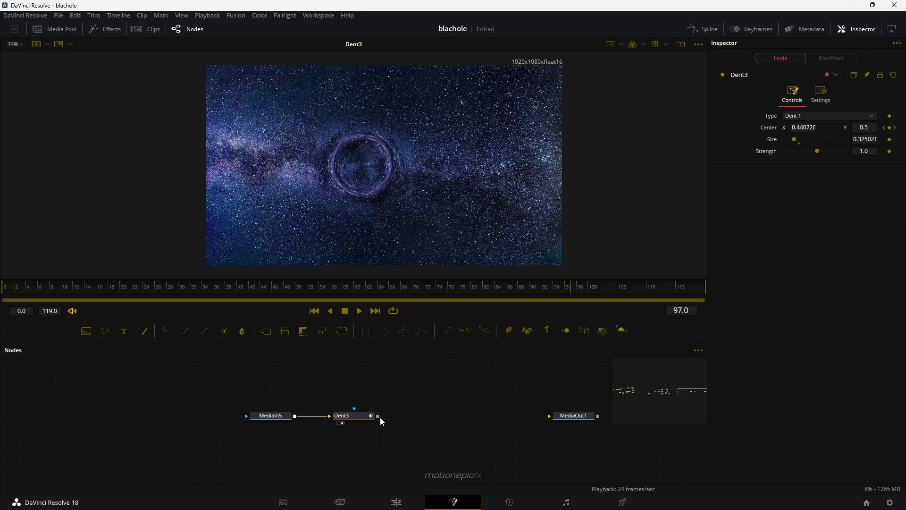
left_click_drag(379, 416, 417, 422)
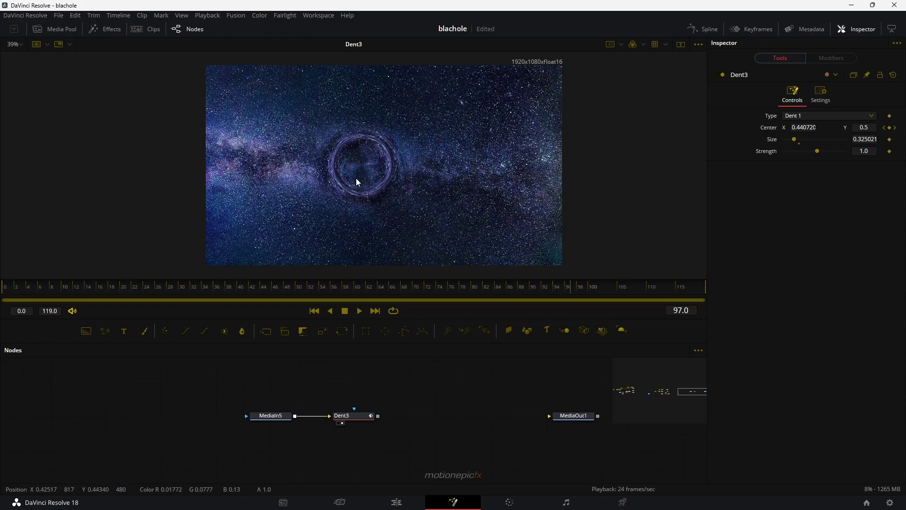
left_click_drag(320, 378, 356, 368)
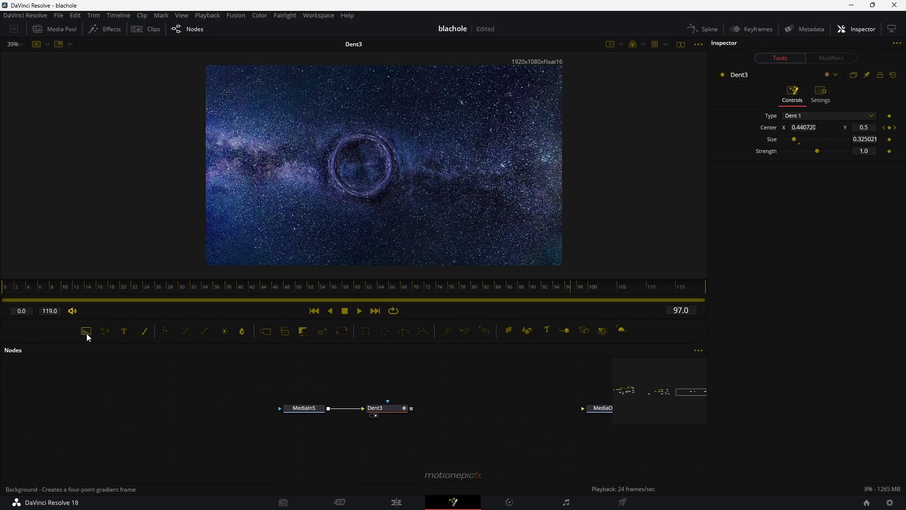
Add a Background5 node masked by Ellipse6, with Dent3's Inspector controls pinned.
left_click_drag(86, 334, 320, 447)
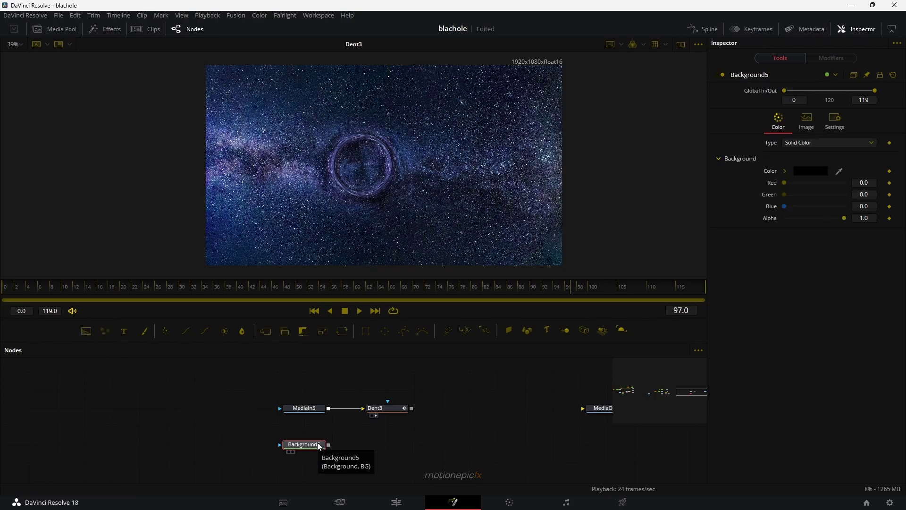
left_click(386, 330)
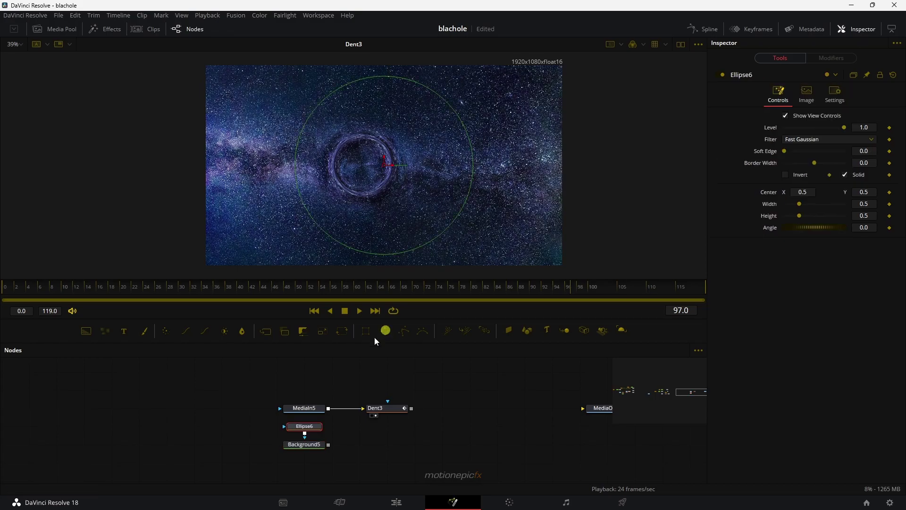
left_click_drag(302, 427, 382, 212)
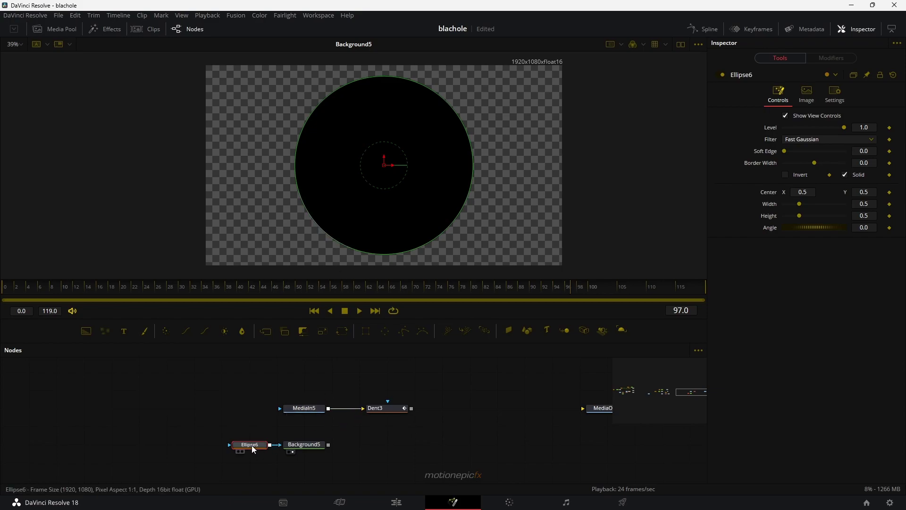
left_click(390, 411)
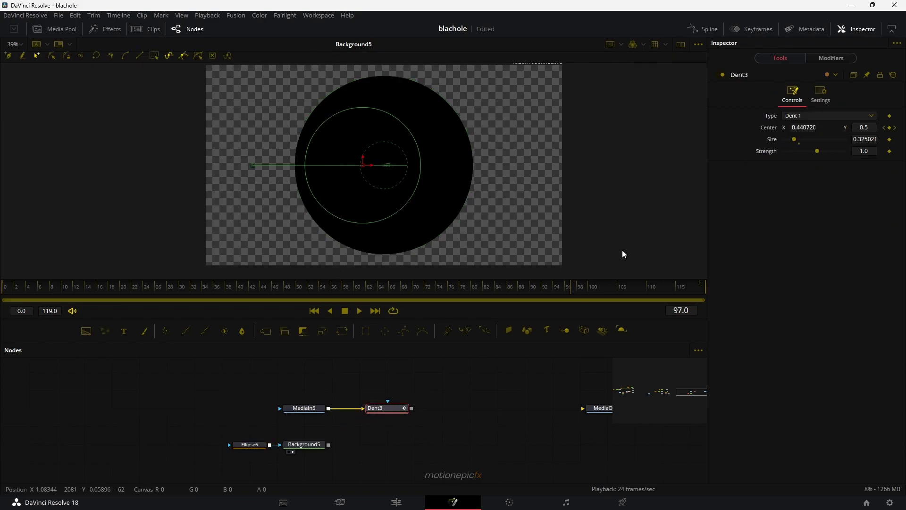
left_click(867, 75)
left_click(253, 446)
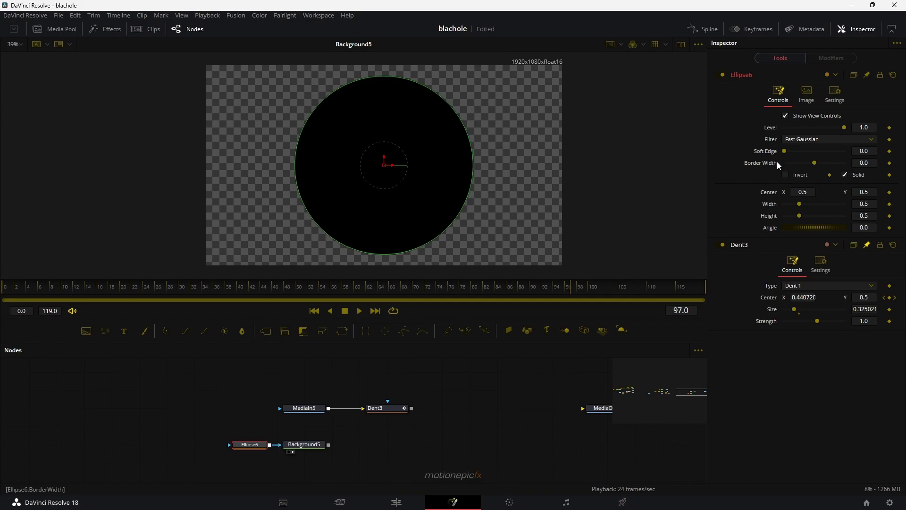
Link Ellipse6's Center to Dent3.Center by expression and check it at frame 64.
right_click(773, 192)
left_click(806, 306)
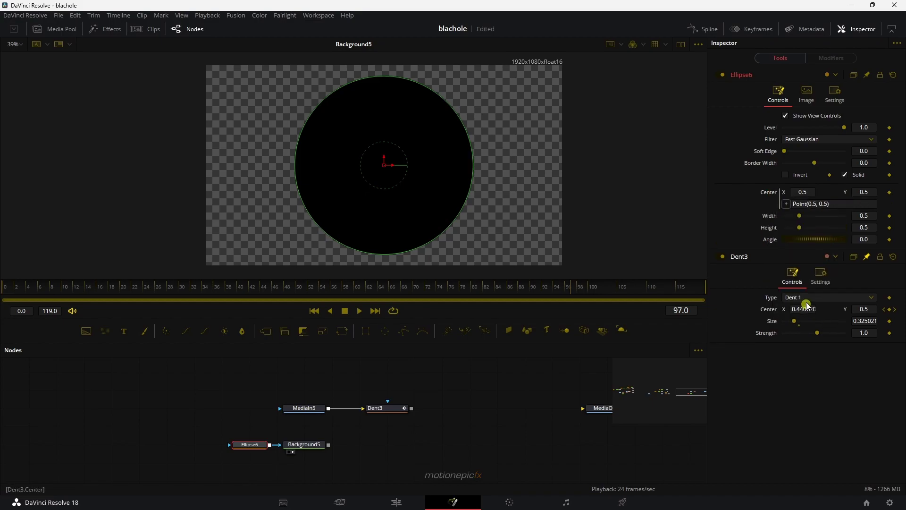
left_click_drag(771, 216, 776, 310)
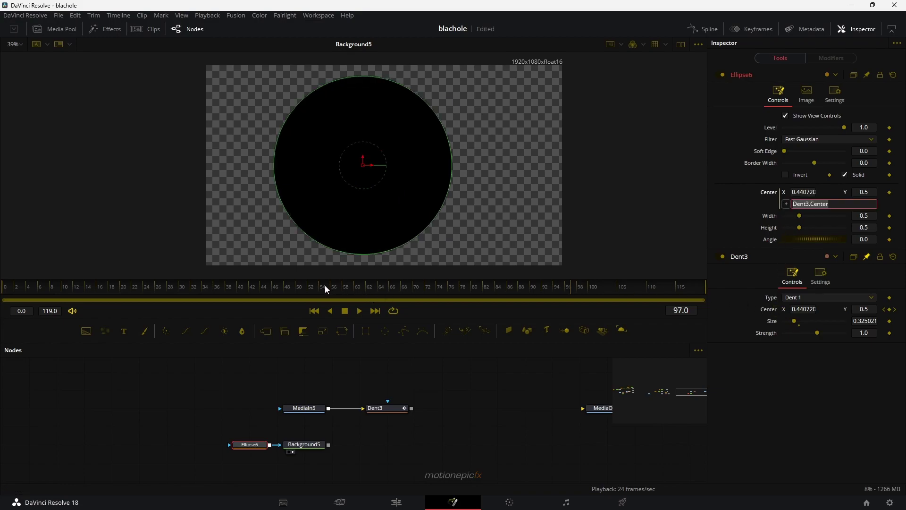
left_click_drag(325, 289, 381, 291)
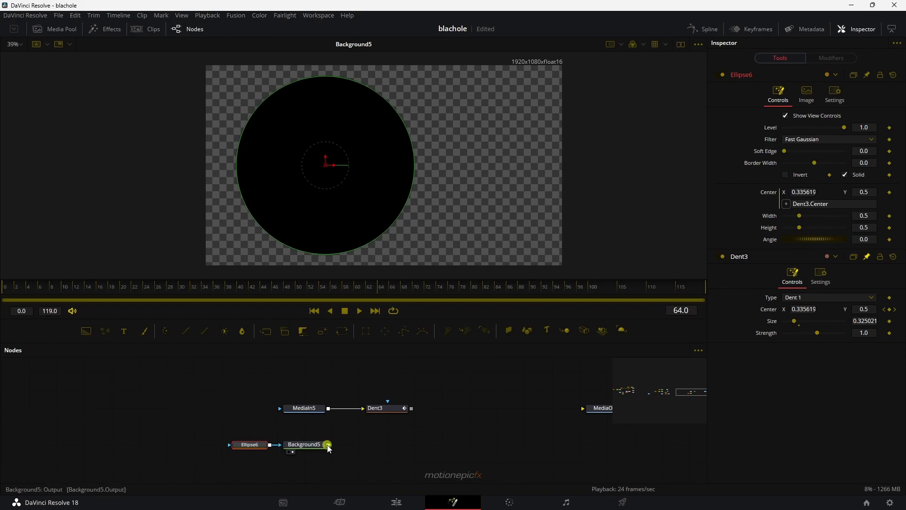
Merge Background5's black circle over Dent3 as Merge6 and view the result.
left_click_drag(328, 444, 411, 411)
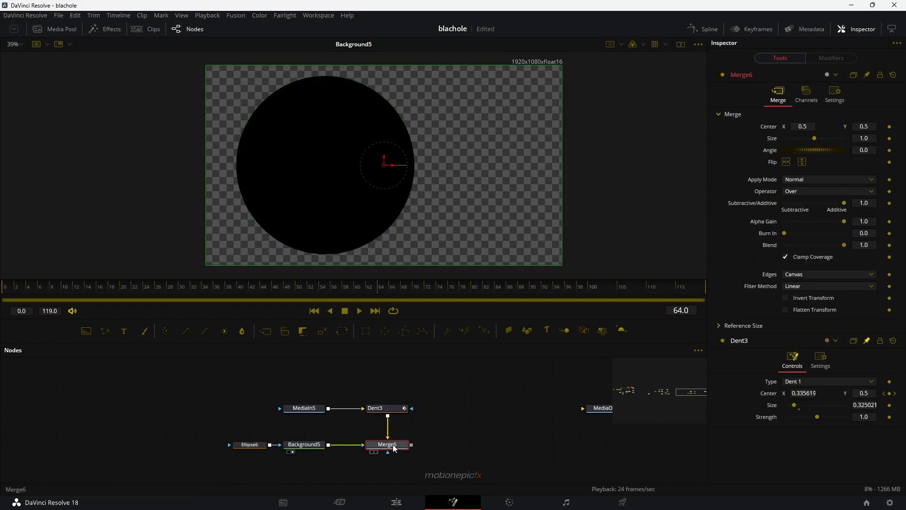
left_click_drag(395, 448, 398, 193)
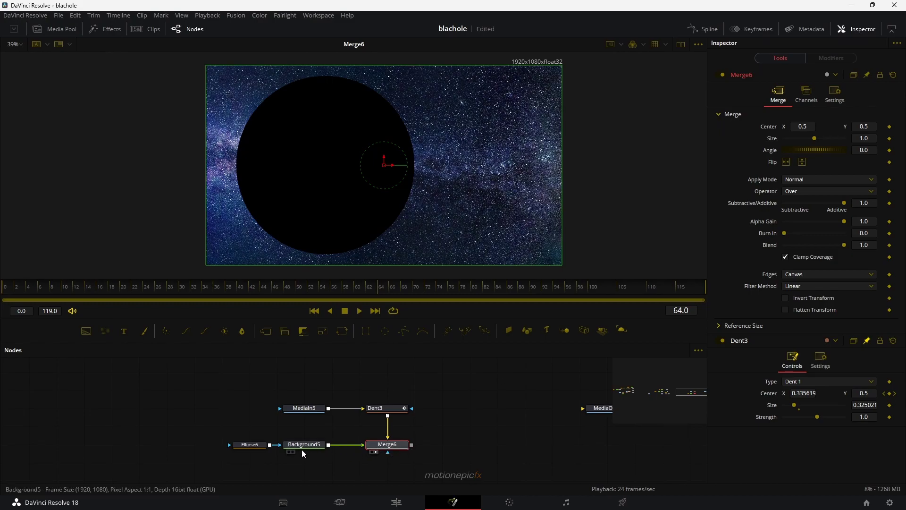
left_click(249, 445)
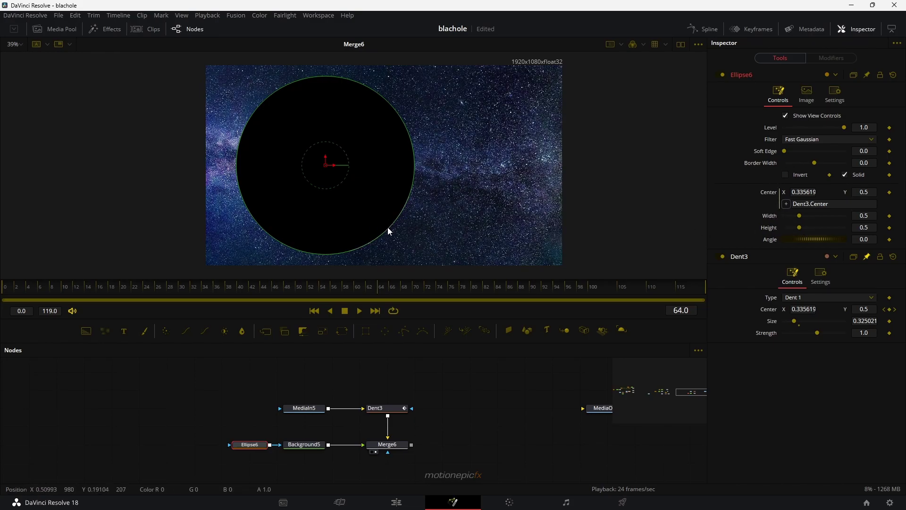
Shrink the black ellipse into a small black hole and play the animation from the start to review it.
left_click_drag(387, 227, 336, 180)
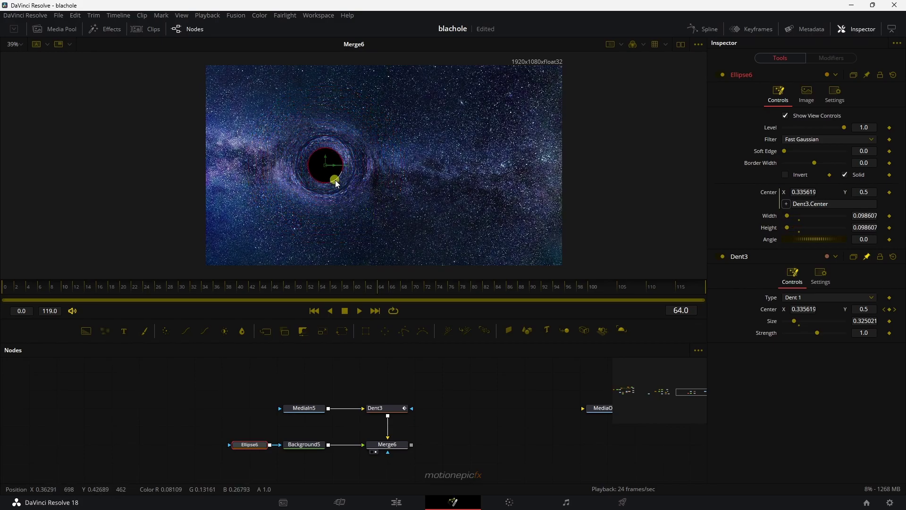
left_click(432, 389)
left_click(314, 310)
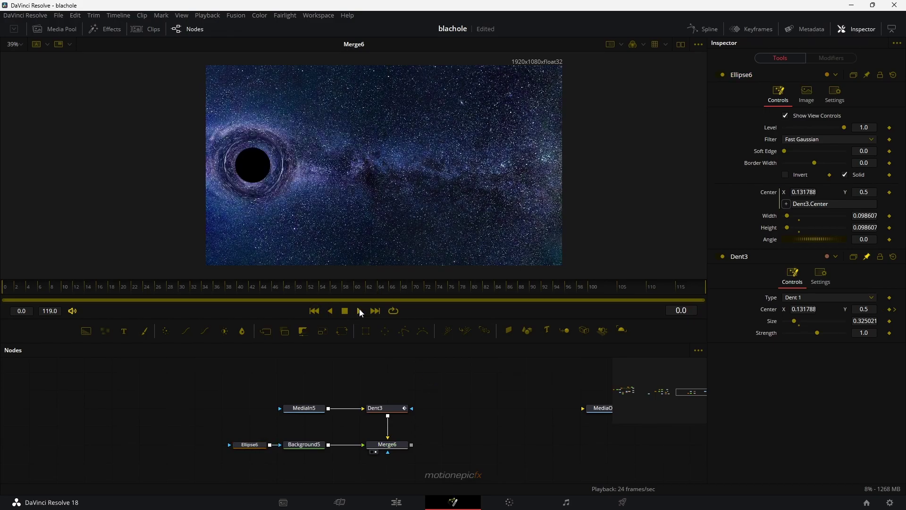
left_click(358, 311)
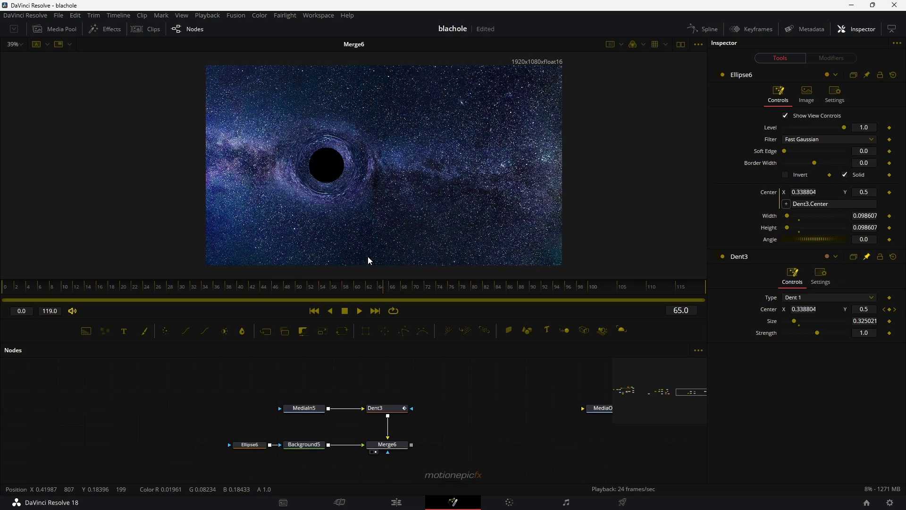
left_click(345, 311)
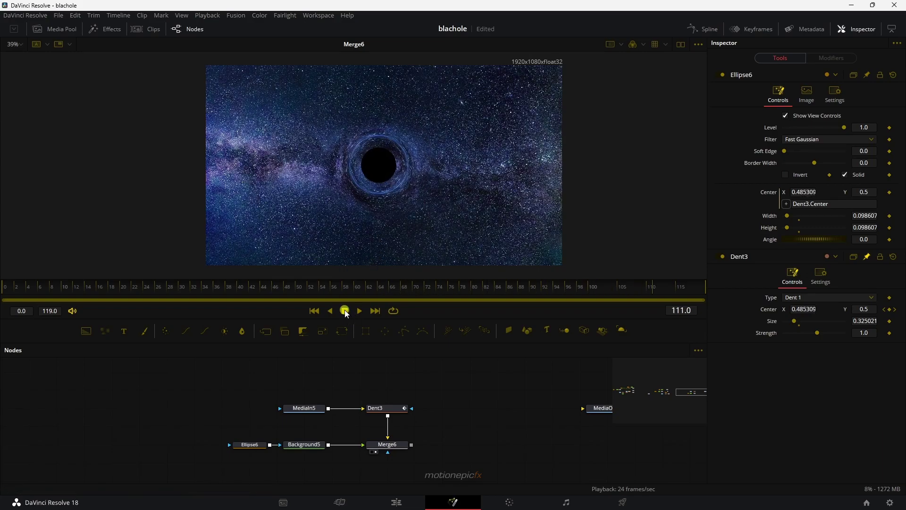
Enlarge the Ellipse6 black hole slightly and replay the animation.
left_click(263, 445)
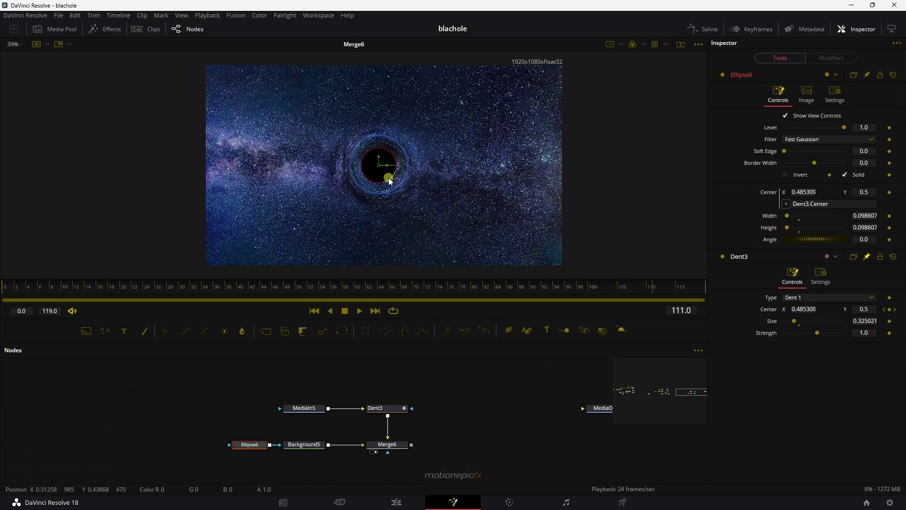
left_click_drag(389, 177, 395, 184)
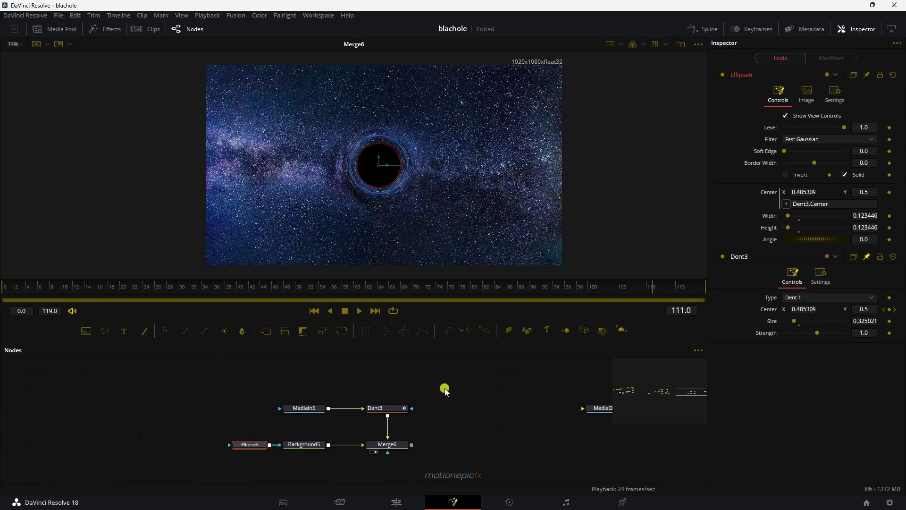
left_click(445, 388)
left_click(359, 310)
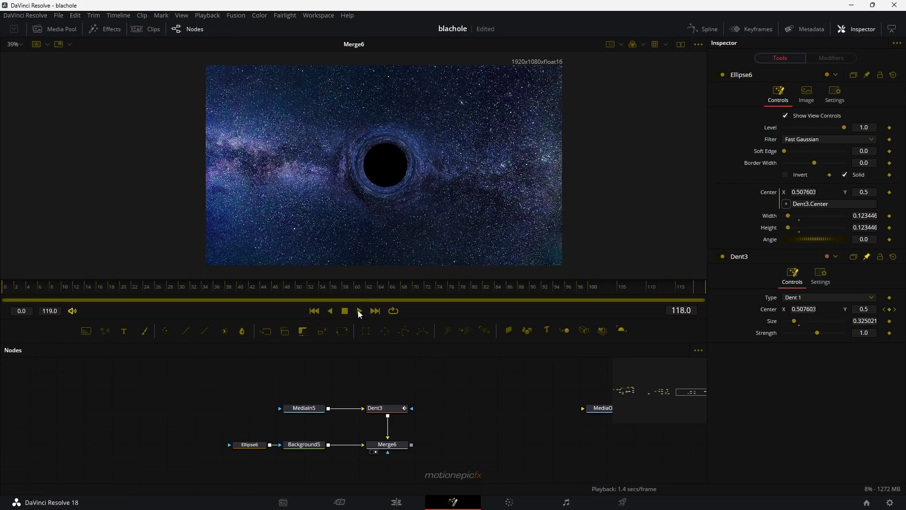
Connect Merge6's output to MediaOut1 and switch to the Edit page timeline.
left_click_drag(598, 408, 573, 407)
scroll(461, 441, "down", 1)
scroll(443, 447, "right", 1)
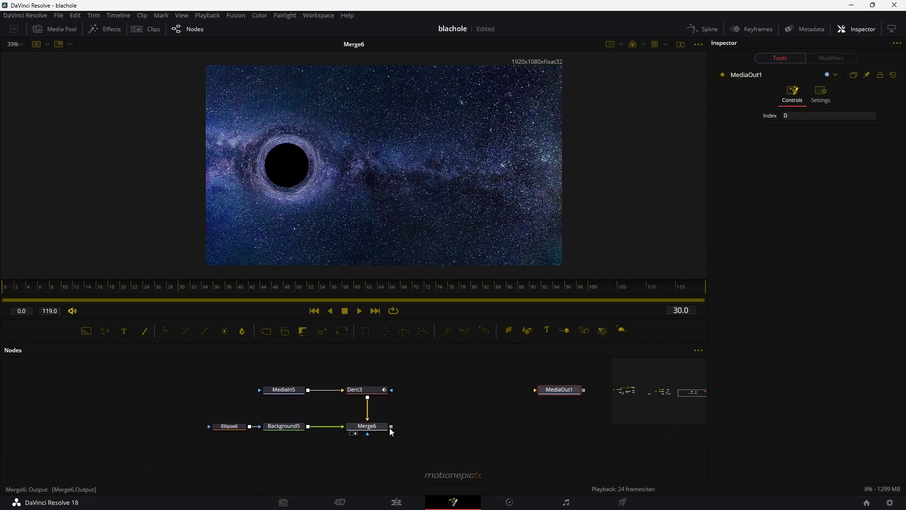
left_click_drag(391, 427, 504, 429)
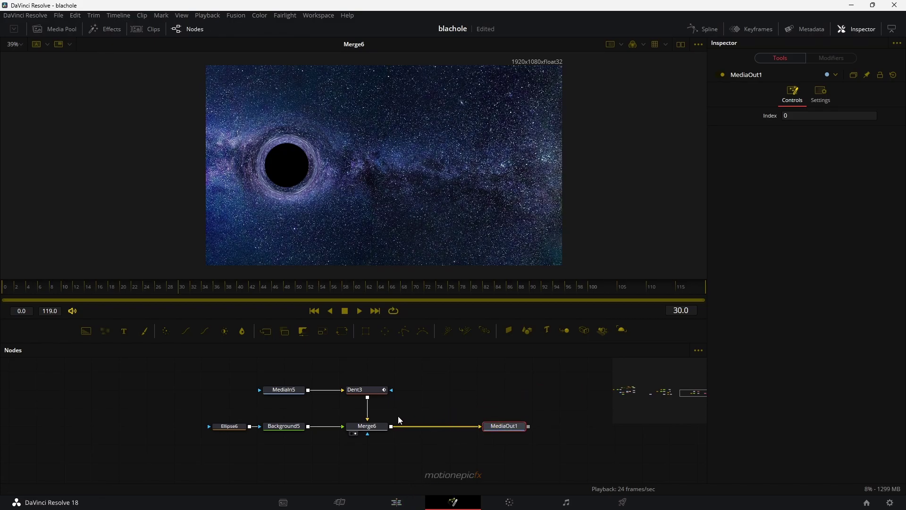
left_click(397, 502)
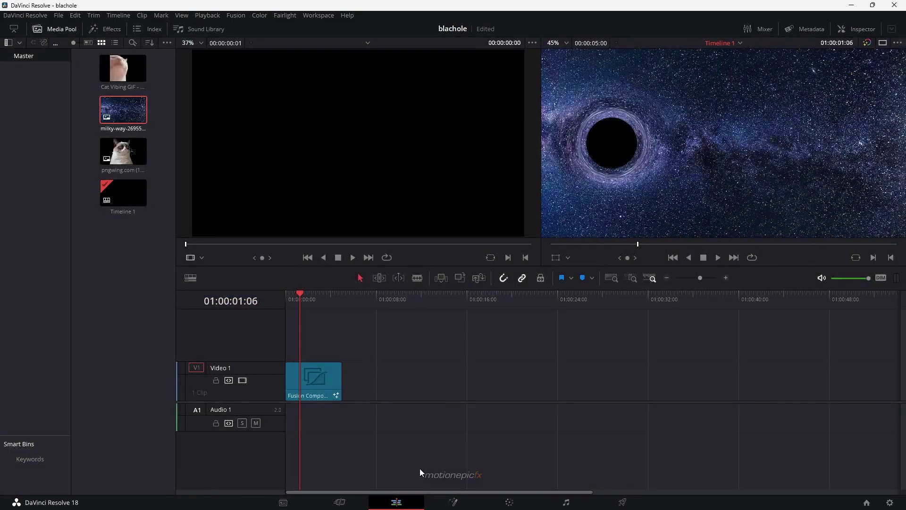
Go back to the Fusion page to view MediaOut1's black hole over the starfield.
left_click(453, 502)
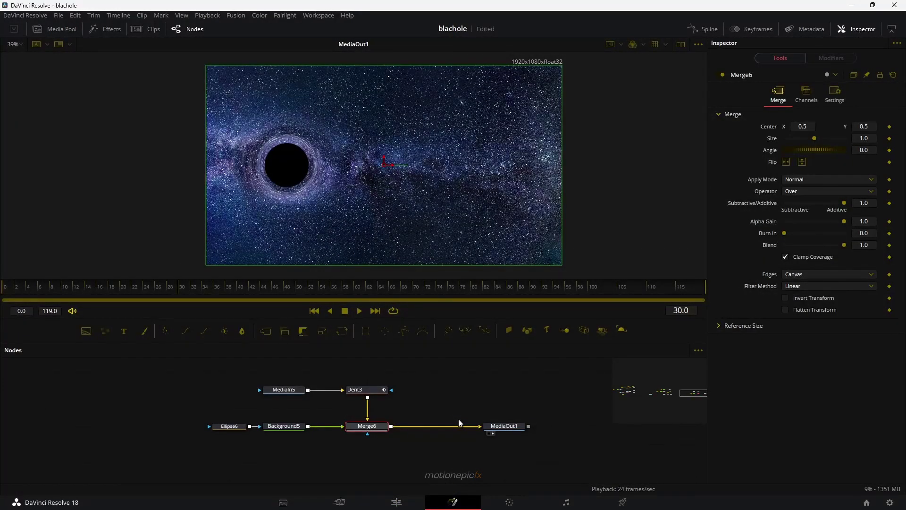